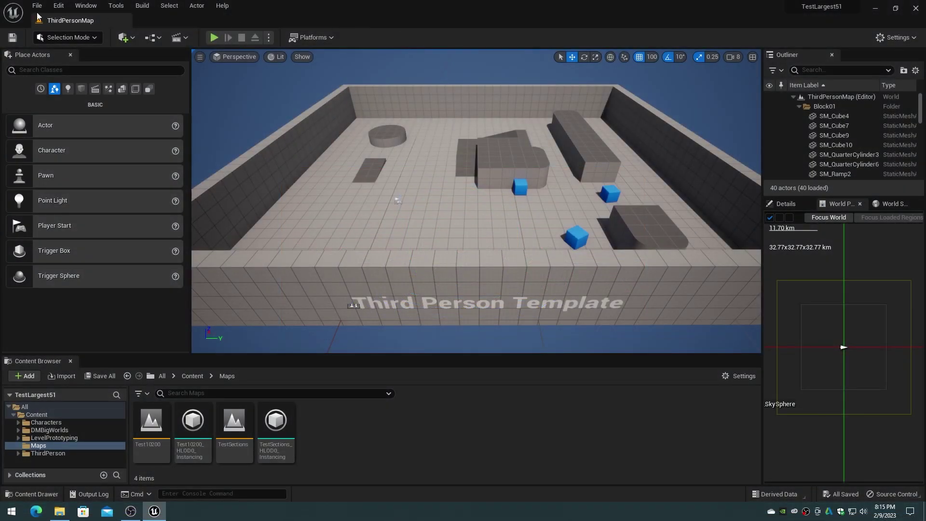
Create a new Open World level.
left_click(36, 6)
left_click(63, 31)
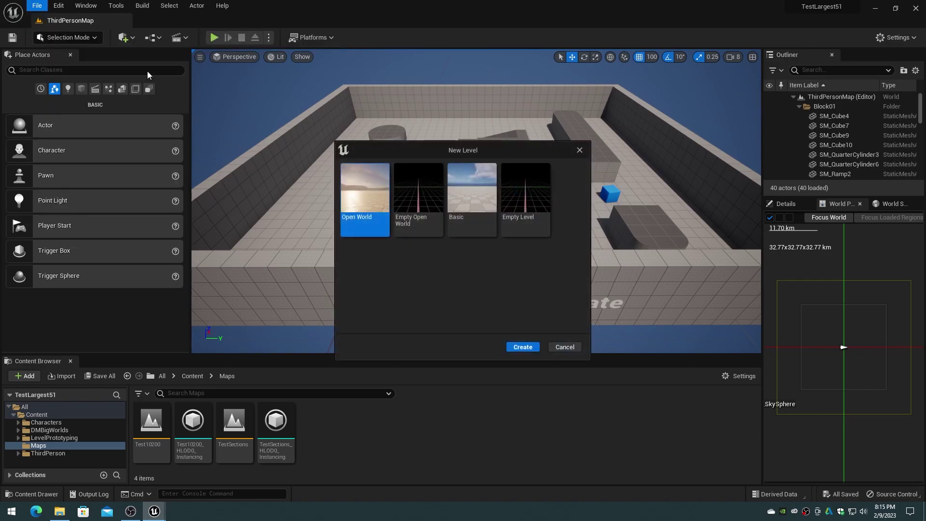
left_click(522, 346)
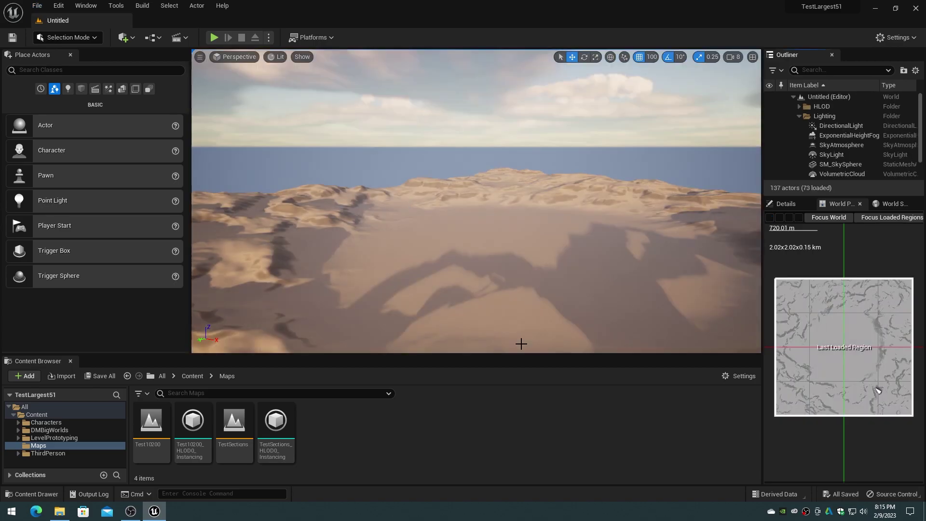
Delete all 64 LandscapeStreamingProxy actors and the default Landscape from the Outliner.
left_click(799, 116)
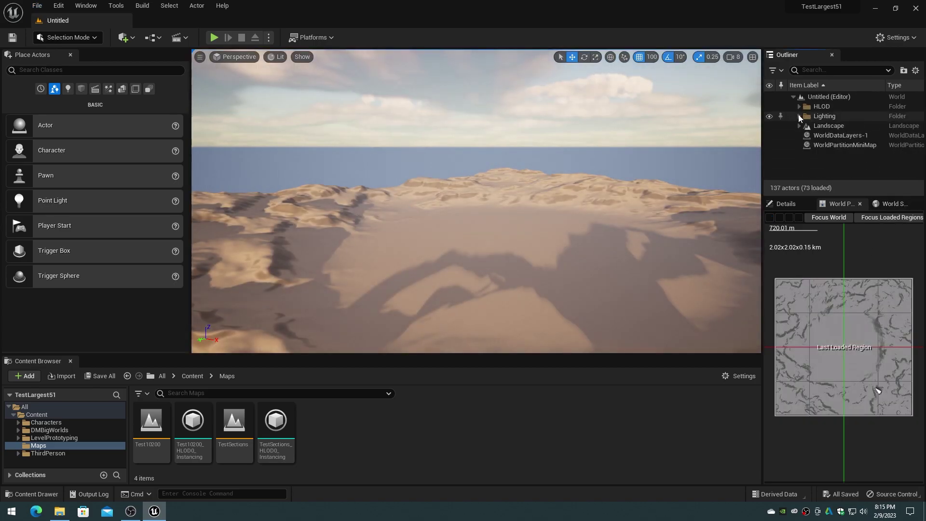
left_click(798, 126)
left_click(835, 136)
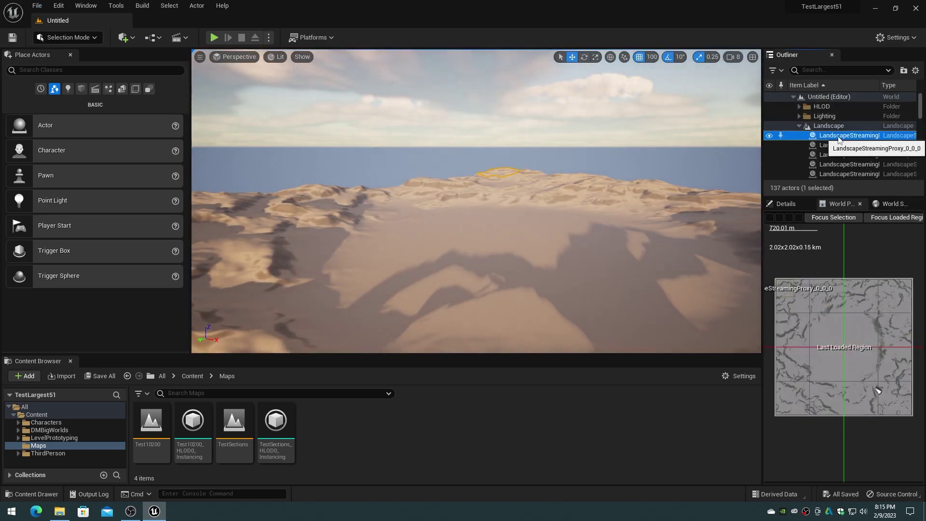
left_click_drag(922, 100, 921, 167)
left_click(818, 156, "shift")
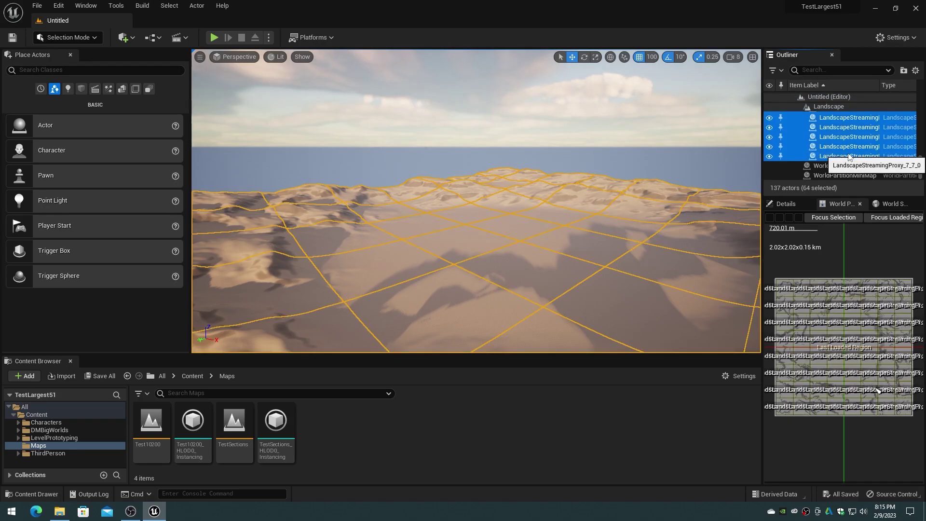
key("Delete")
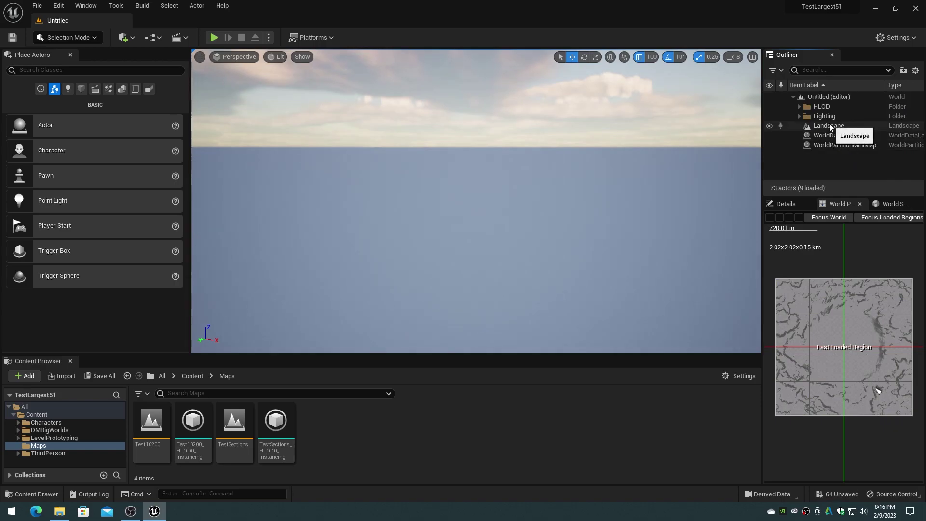
left_click(828, 125)
key("Delete")
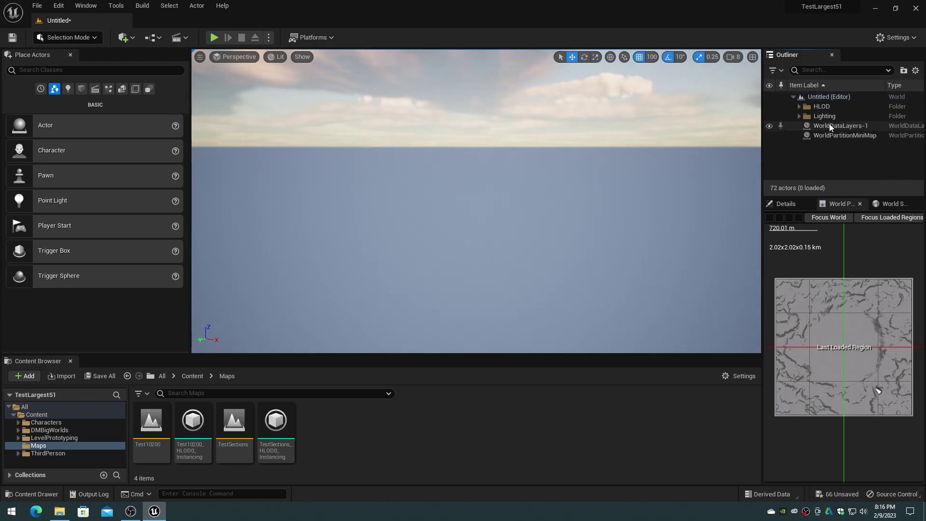
In Landscape Mode, import a new landscape from the Sections-00.png heightmap at 4033×4033.
left_click(94, 38)
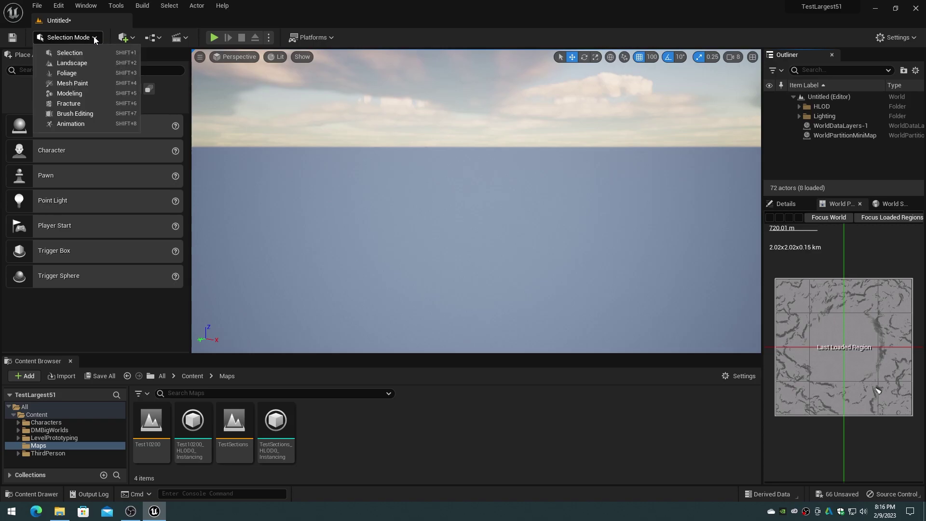
left_click(87, 64)
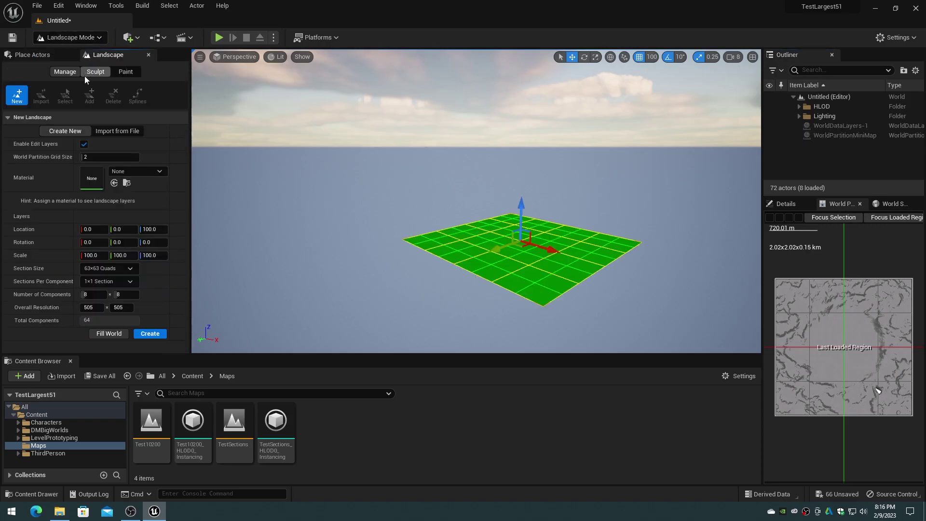
left_click(113, 131)
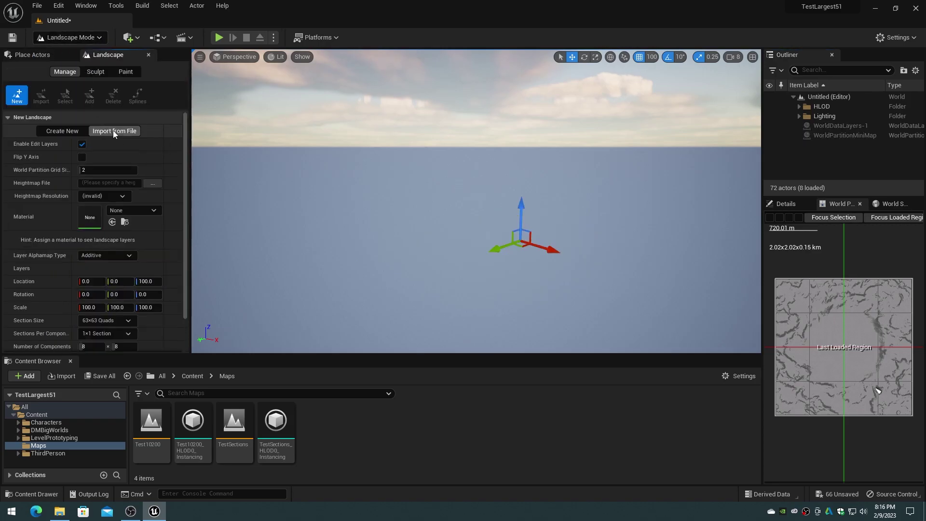
left_click(153, 183)
left_click(237, 77)
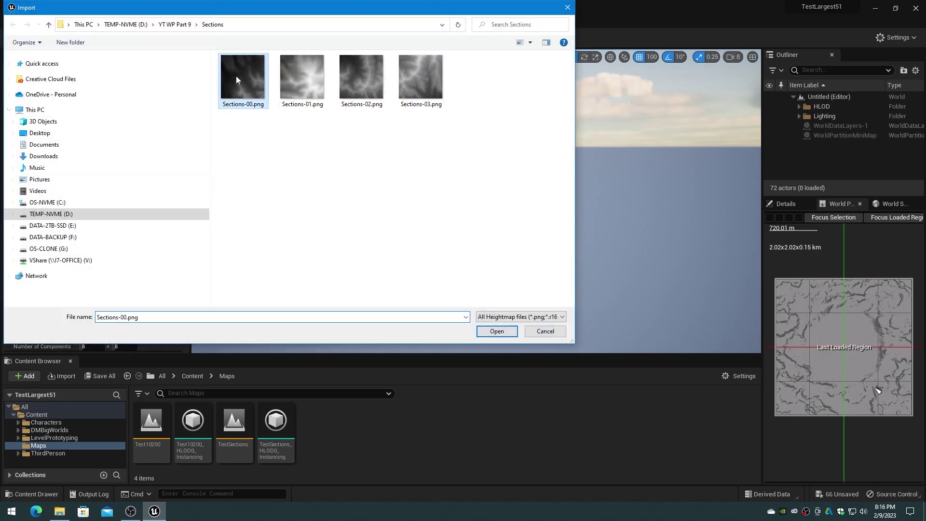
left_click(495, 331)
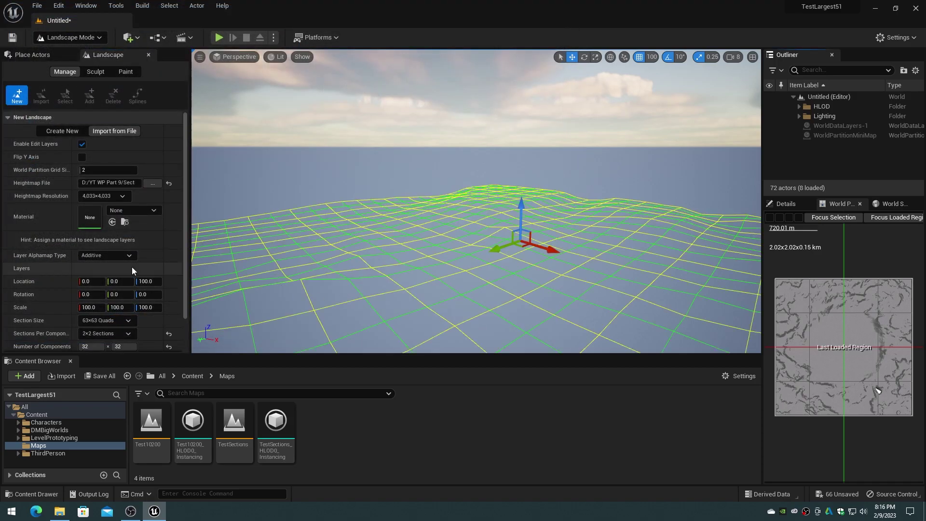
left_click_drag(183, 204, 186, 259)
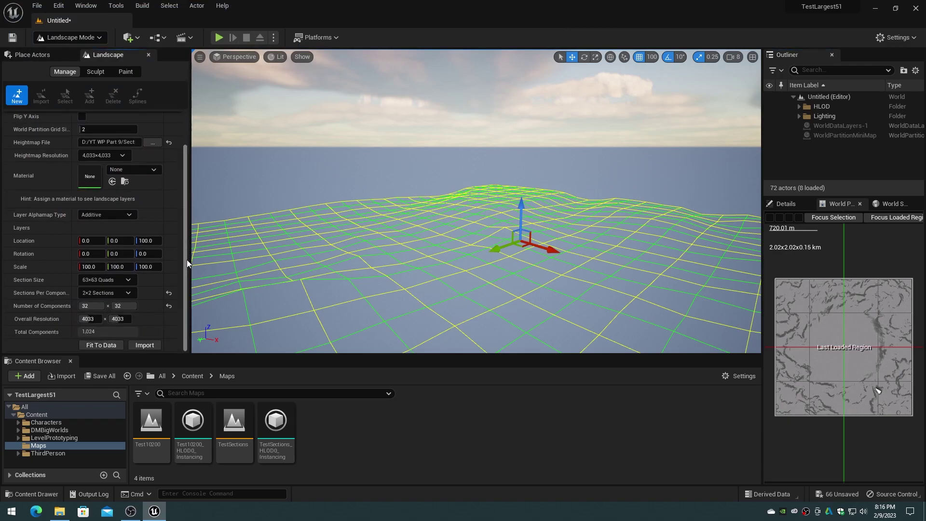
left_click(145, 345)
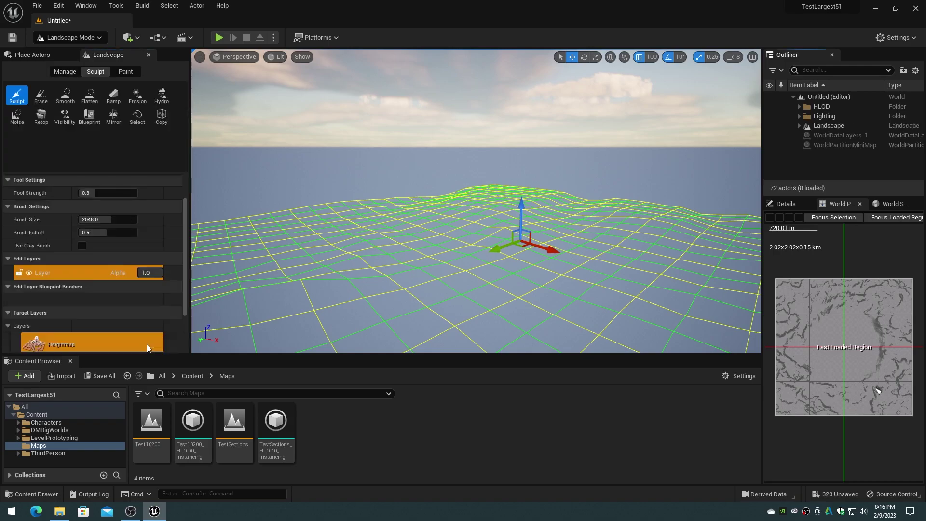
Back in Selection Mode, move the ExponentialHeightFog down to thin the haze.
left_click(82, 38)
left_click(77, 55)
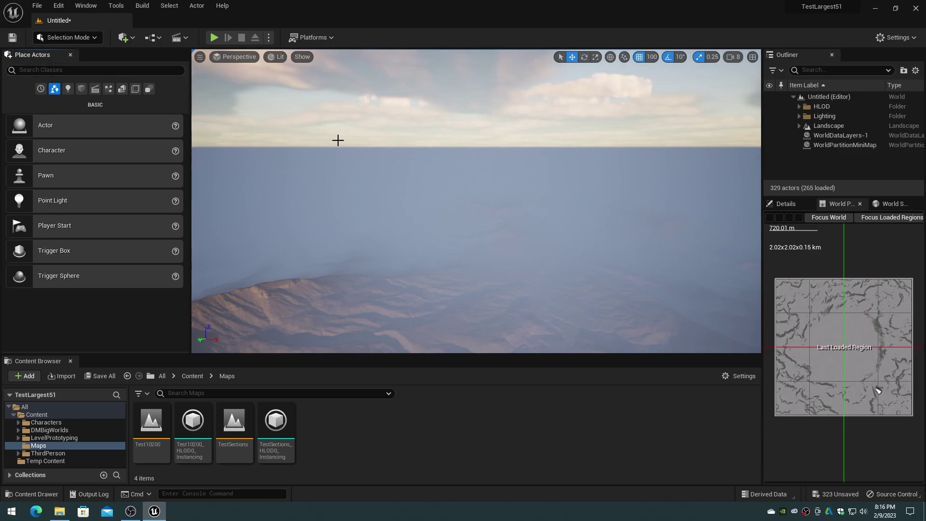
left_click(798, 116)
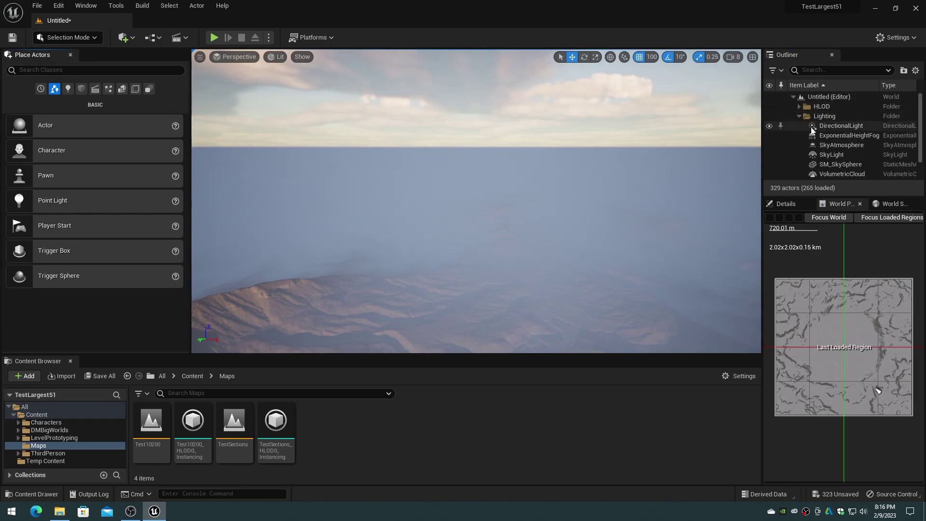
left_click(834, 136)
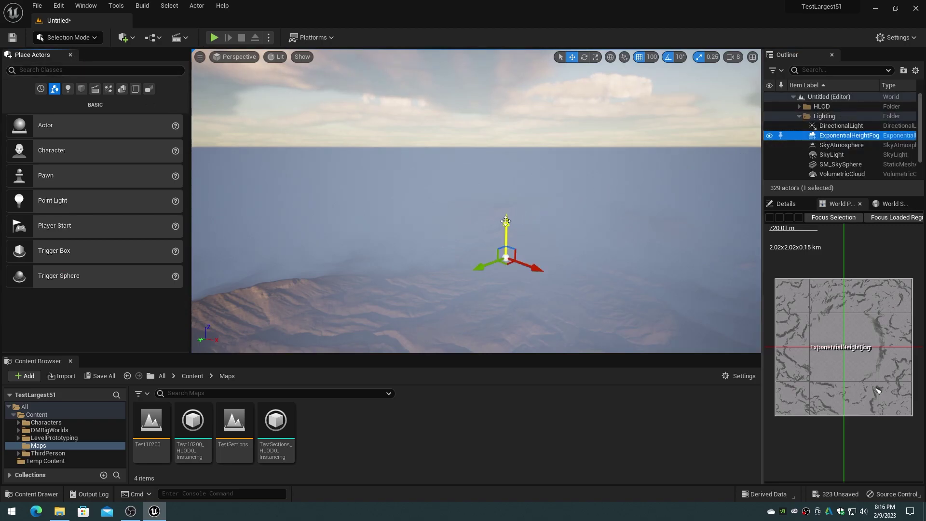
left_click_drag(505, 221, 505, 284)
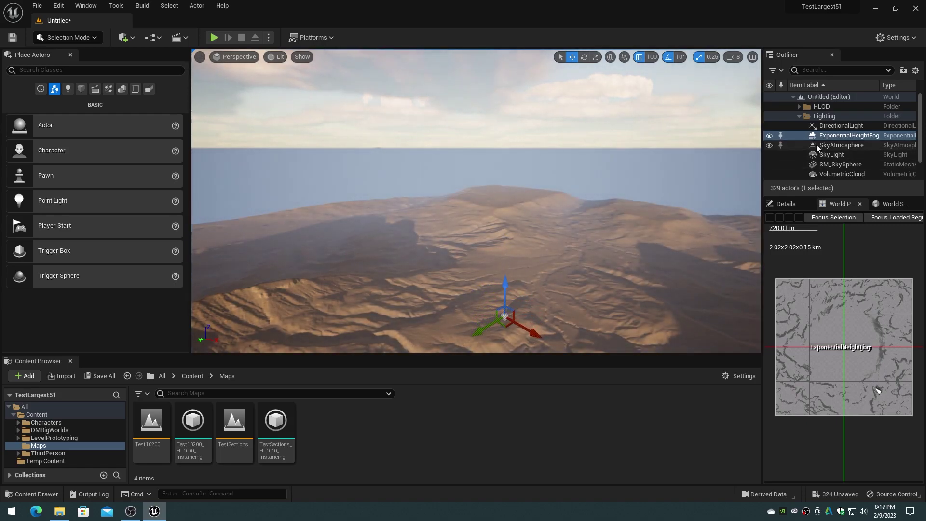
Select the Landscape actor and focus the viewport on it.
left_click(799, 117)
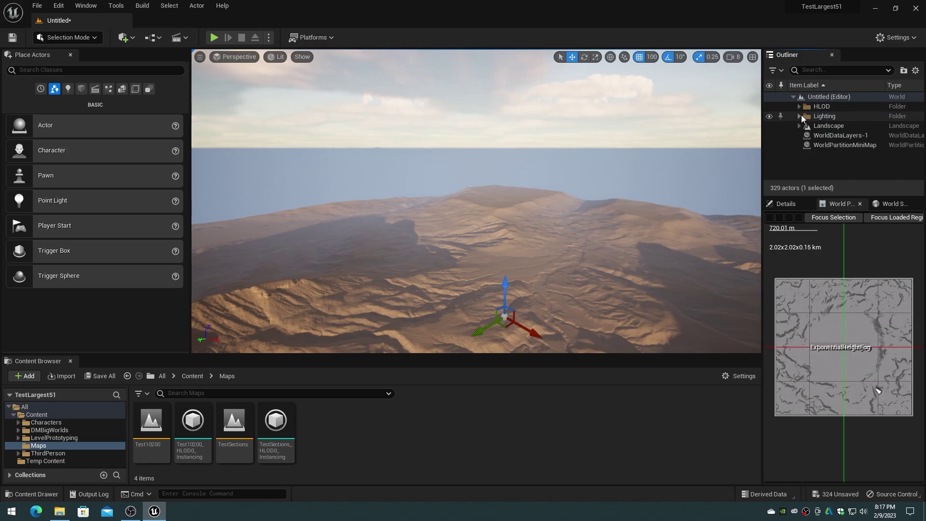
left_click(822, 125)
double_click(878, 391)
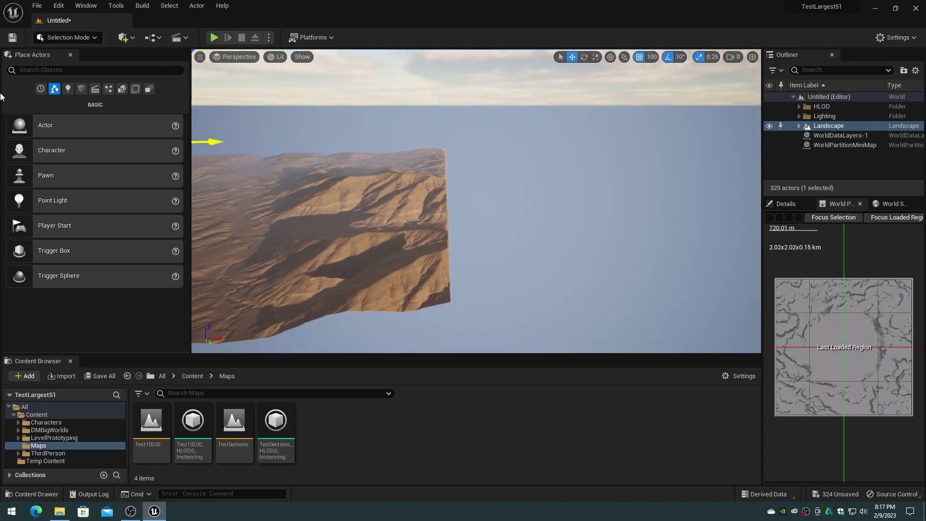
Use the Landscape Manage Add tool to add a component along the terrain's top edge.
left_click(99, 39)
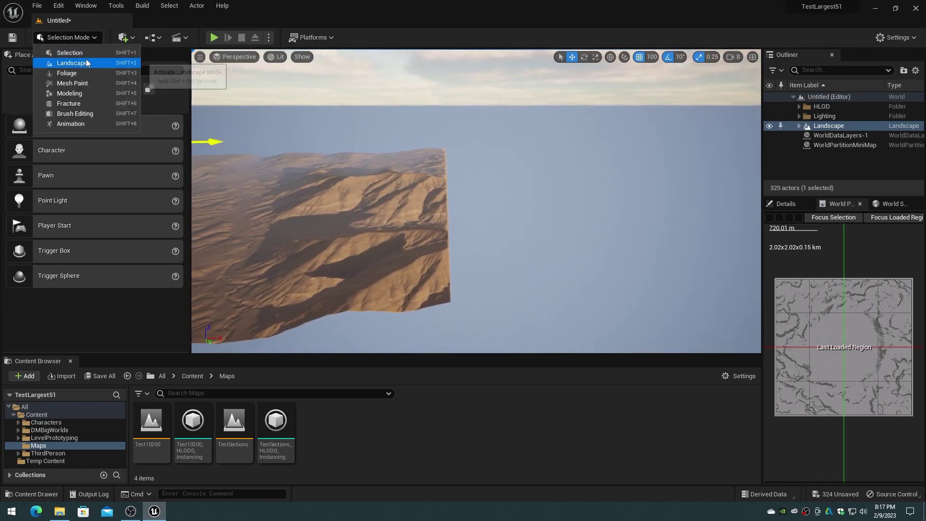
left_click(86, 58)
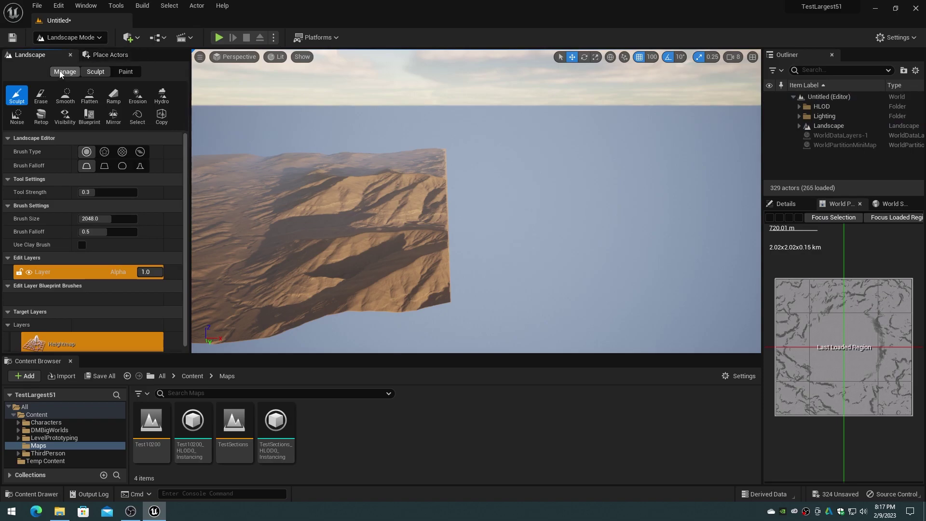
left_click(64, 72)
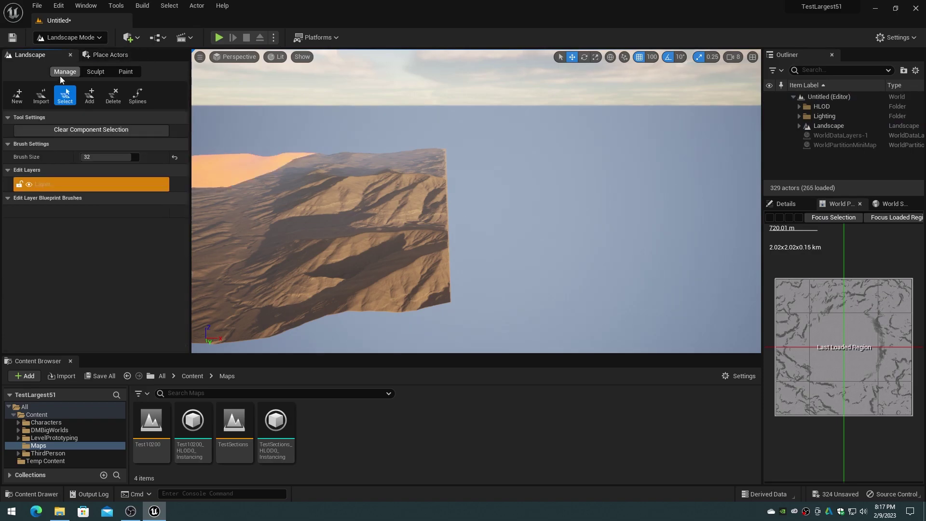
left_click(90, 95)
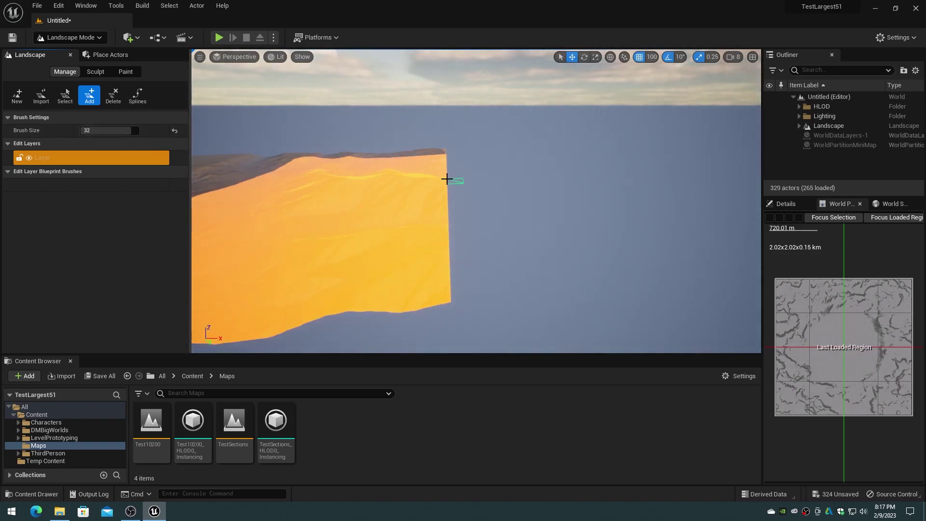
left_click(448, 177)
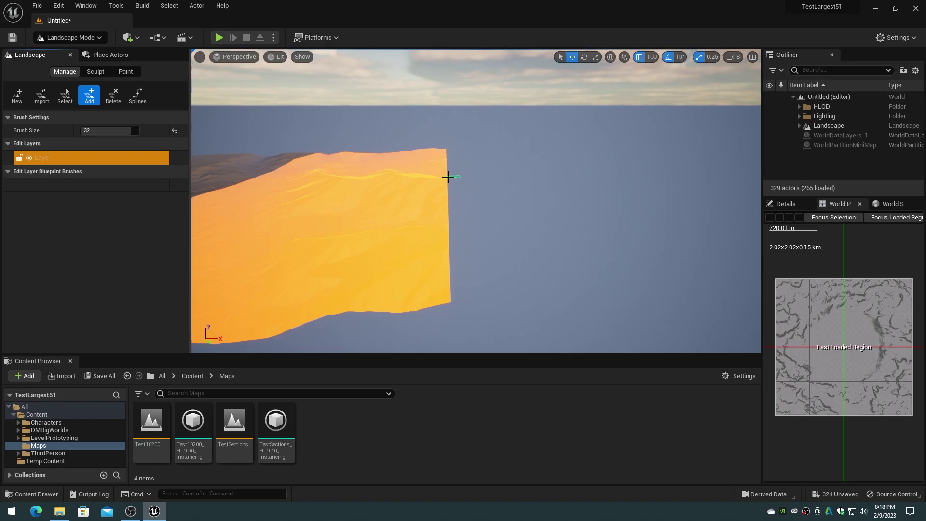
Add two flat landscape sections beside the terrain, then bring up the Import tool settings.
left_click(448, 177)
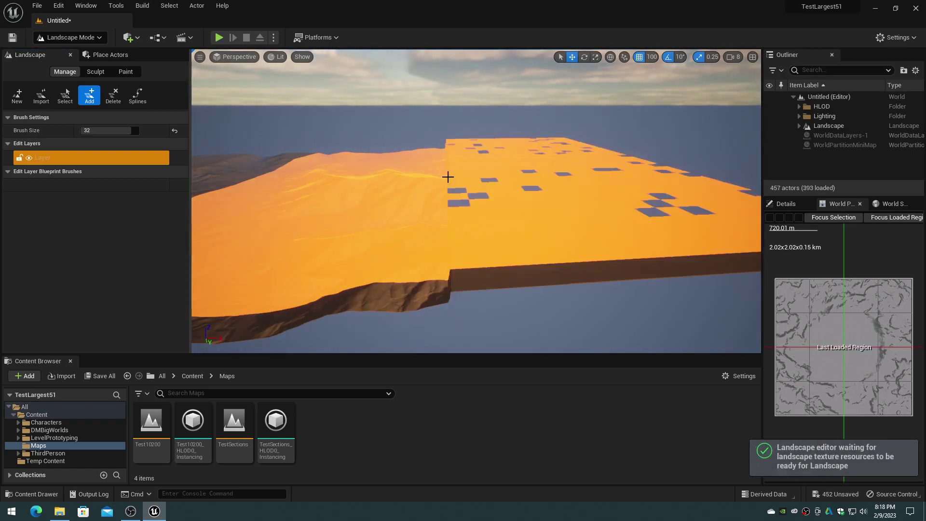
left_click(18, 95)
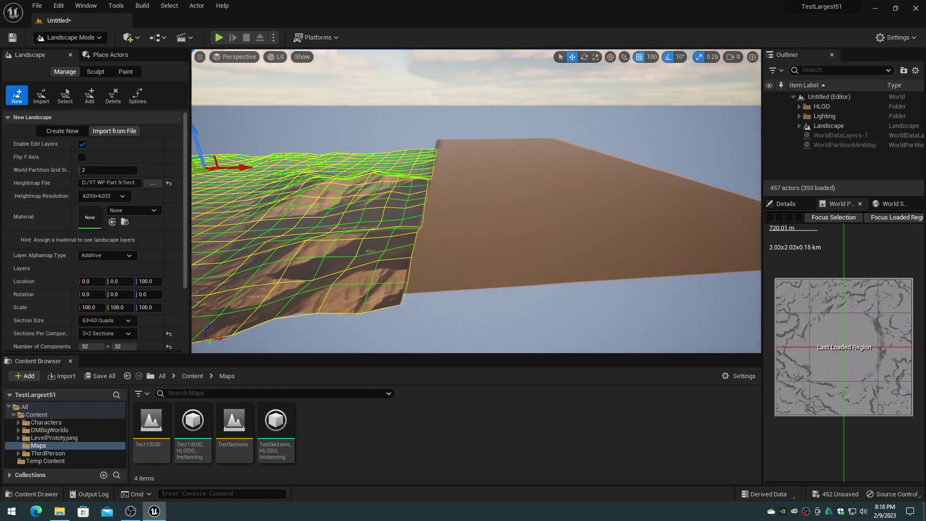
right_click_drag(475, 200, 571, 199)
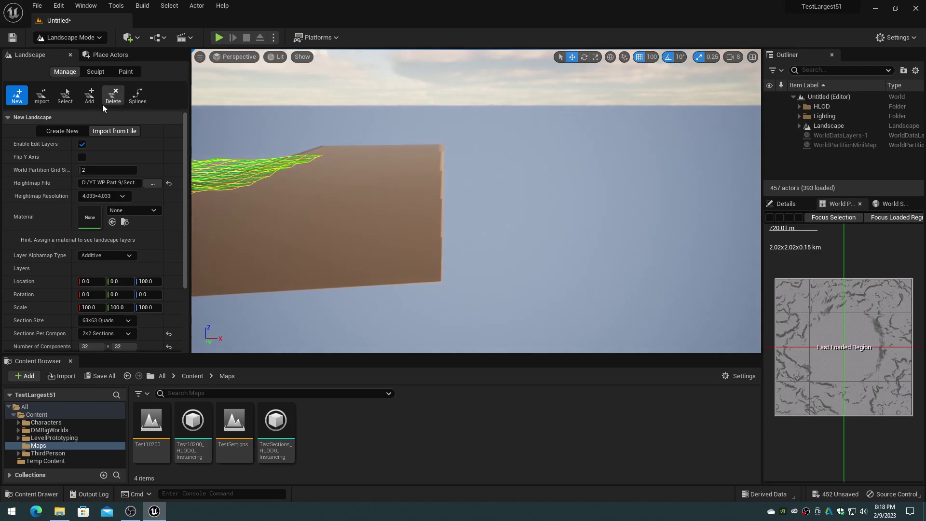
left_click(89, 95)
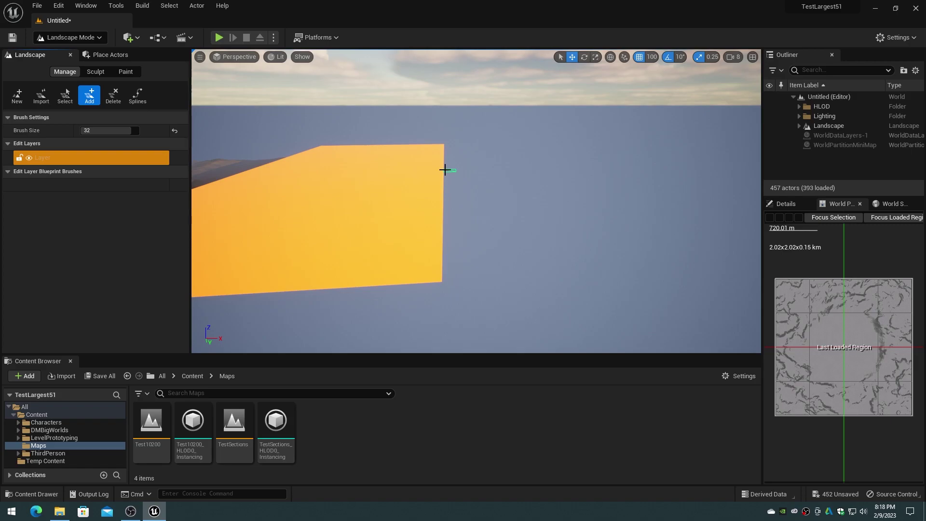
left_click(444, 170)
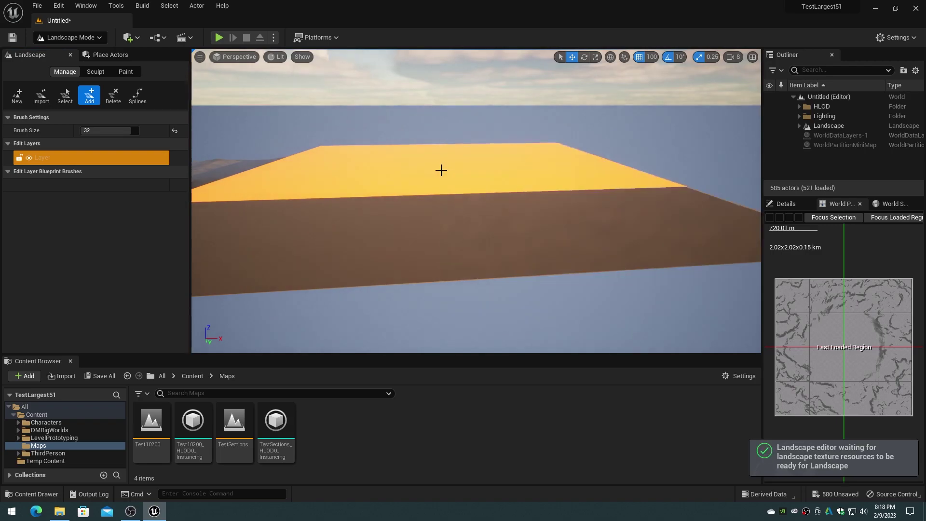
left_click(42, 95)
right_click_drag(249, 180, 522, 145)
Align the 4,033×4,033 import region with the terrain edge.
left_click_drag(523, 146, 538, 146)
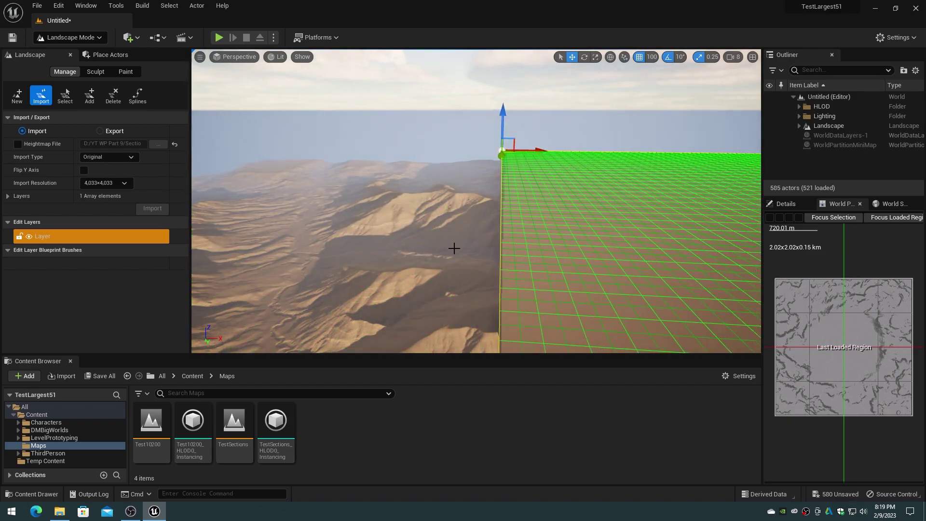
right_click_drag(453, 248, 440, 190)
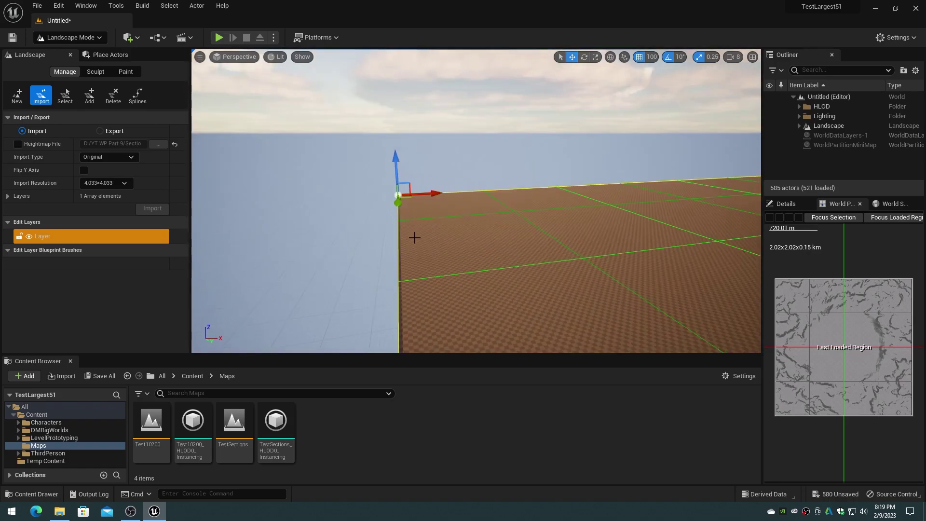
mouse_move(413, 238)
right_mouse_down()
mouse_move(415, 223)
mouse_move(406, 248)
mouse_move(396, 237)
right_mouse_up()
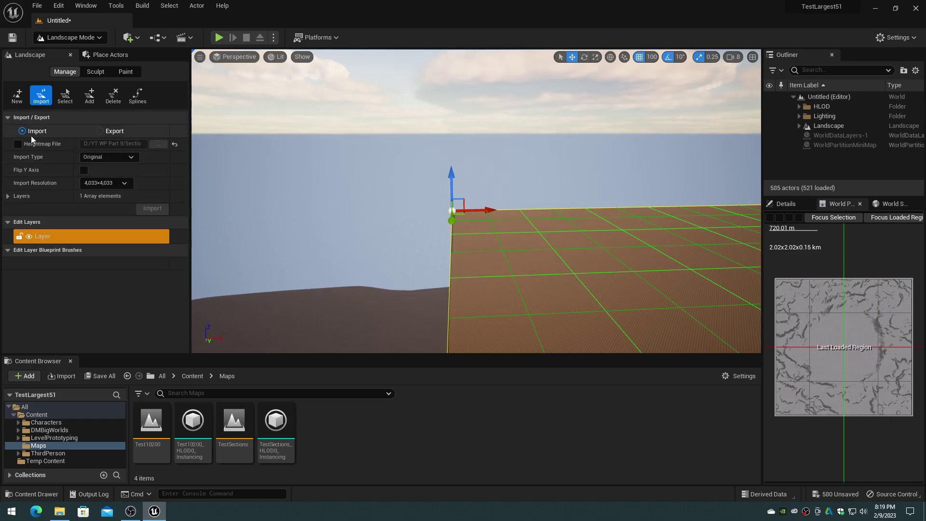
Import the Sections-01.png heightmap into the new flat section.
left_click(17, 145)
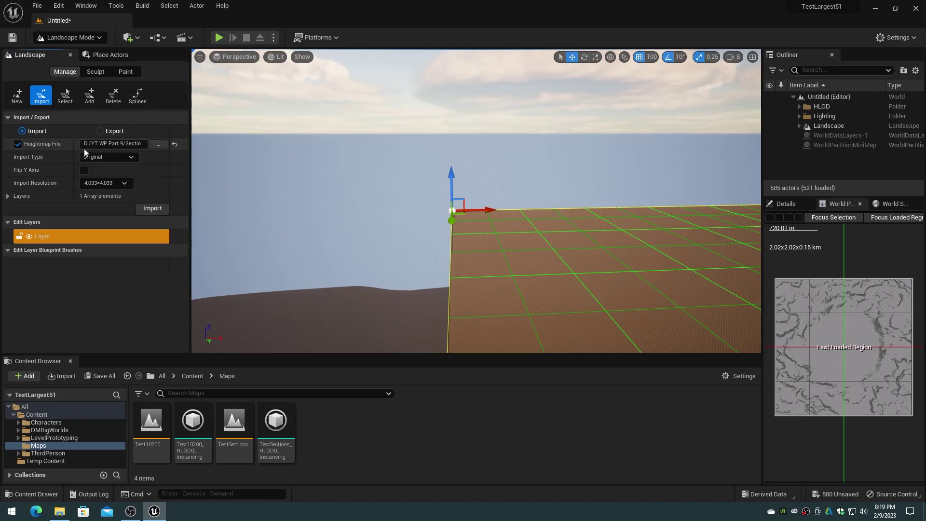
left_click(158, 144)
left_click(303, 83)
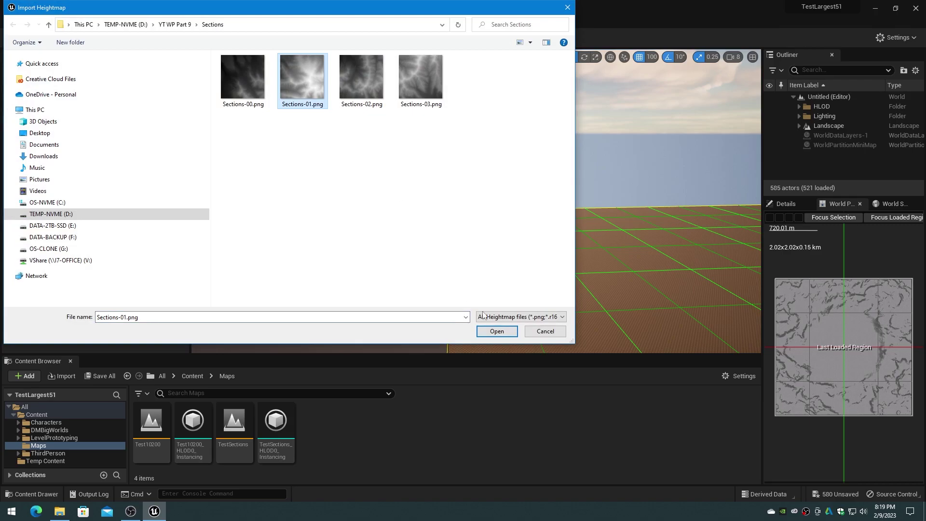
left_click(496, 331)
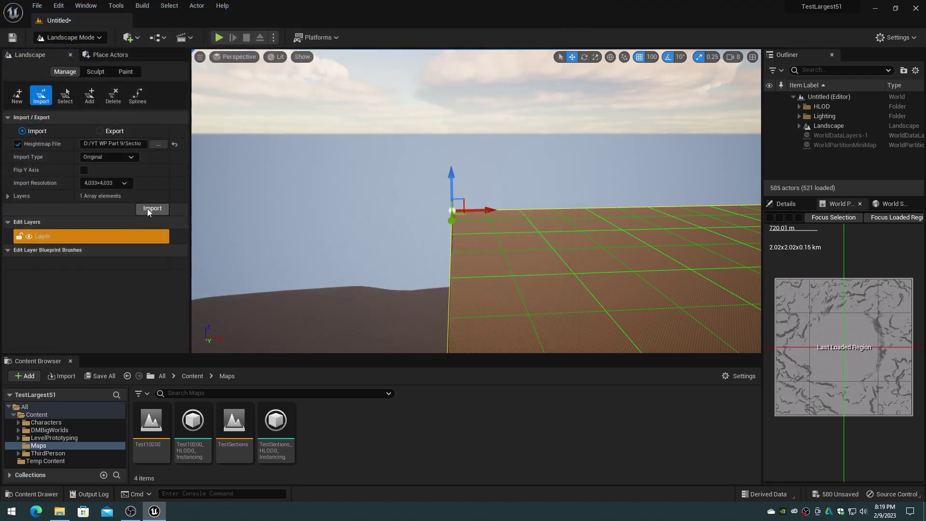
left_click(151, 208)
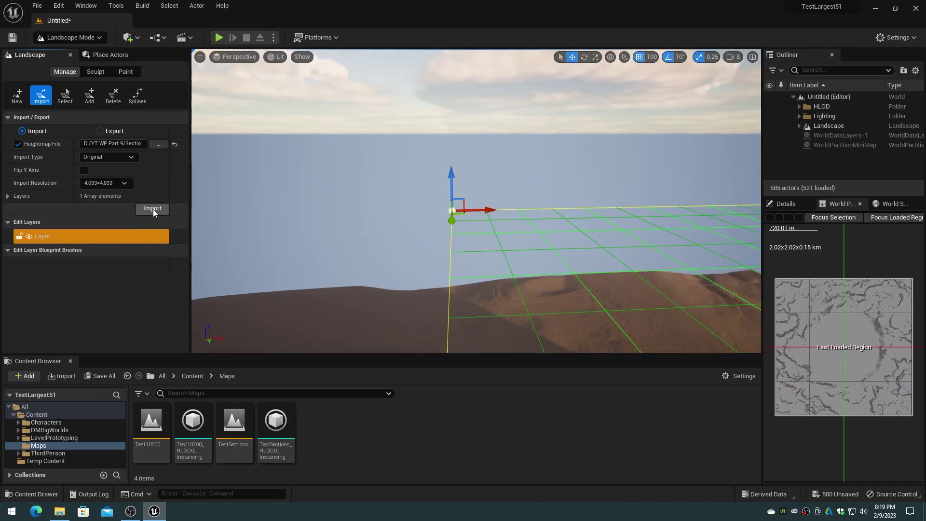
In Selection Mode, fly over the terrain, then preview the level and run the character forward.
left_click(70, 38)
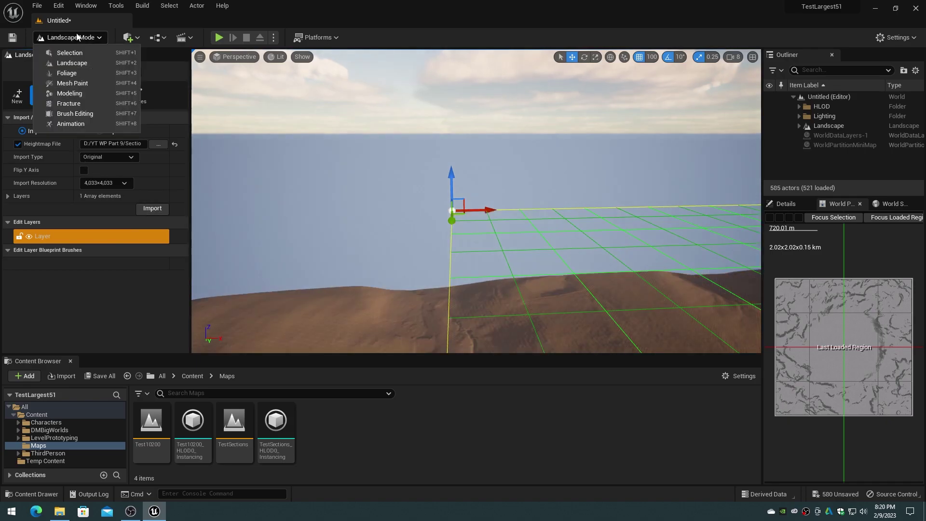
left_click(76, 52)
right_click_drag(477, 202, 486, 217)
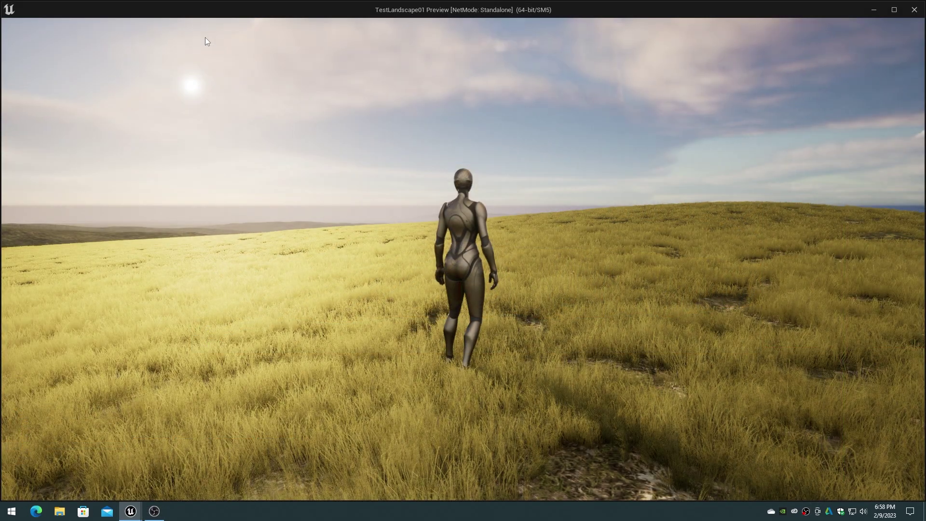
left_click(205, 38)
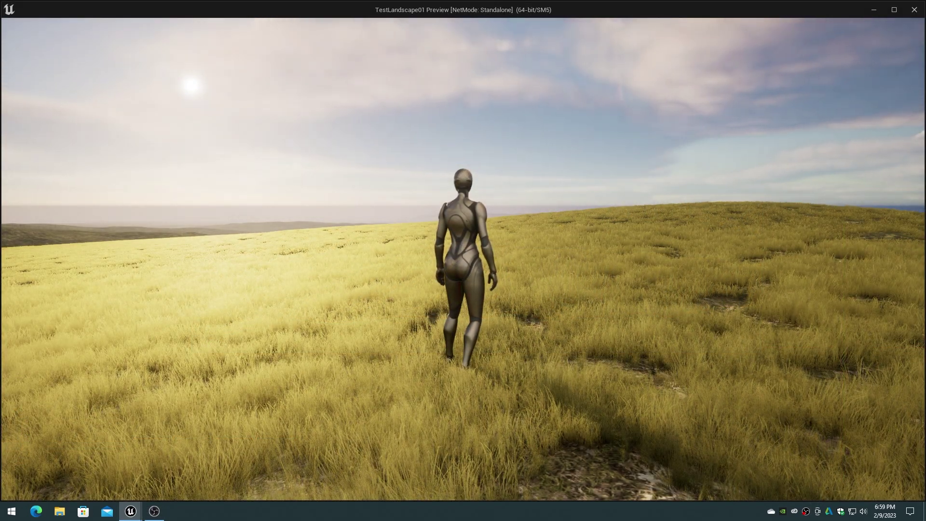
key("w")
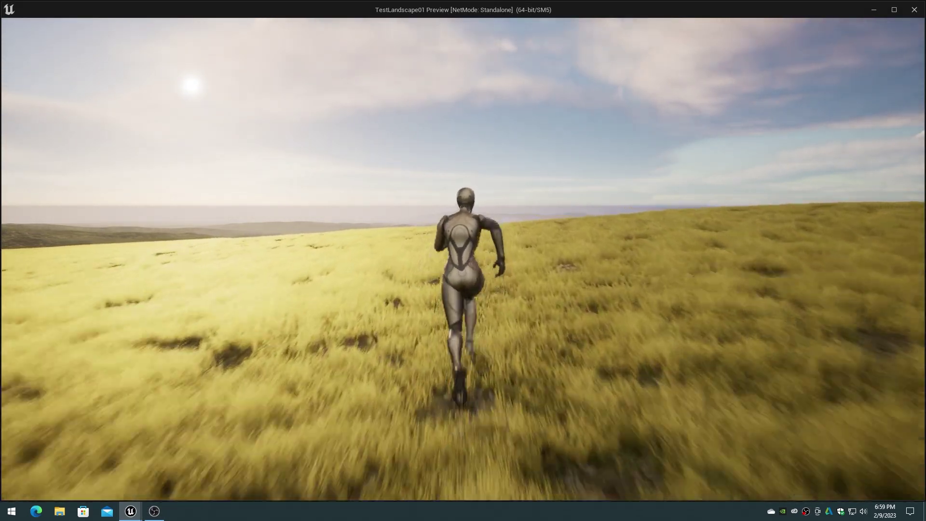